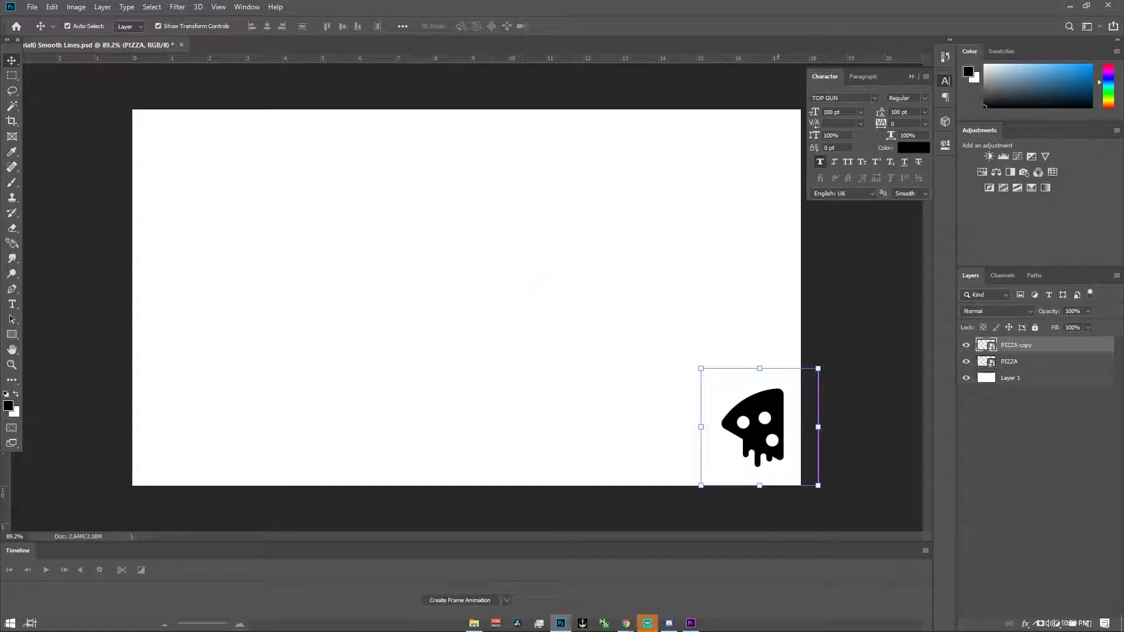
Step: Move the pizza copy toward the canvas centre, placing it upper-left of the middle
drag(753, 426, 538, 322)
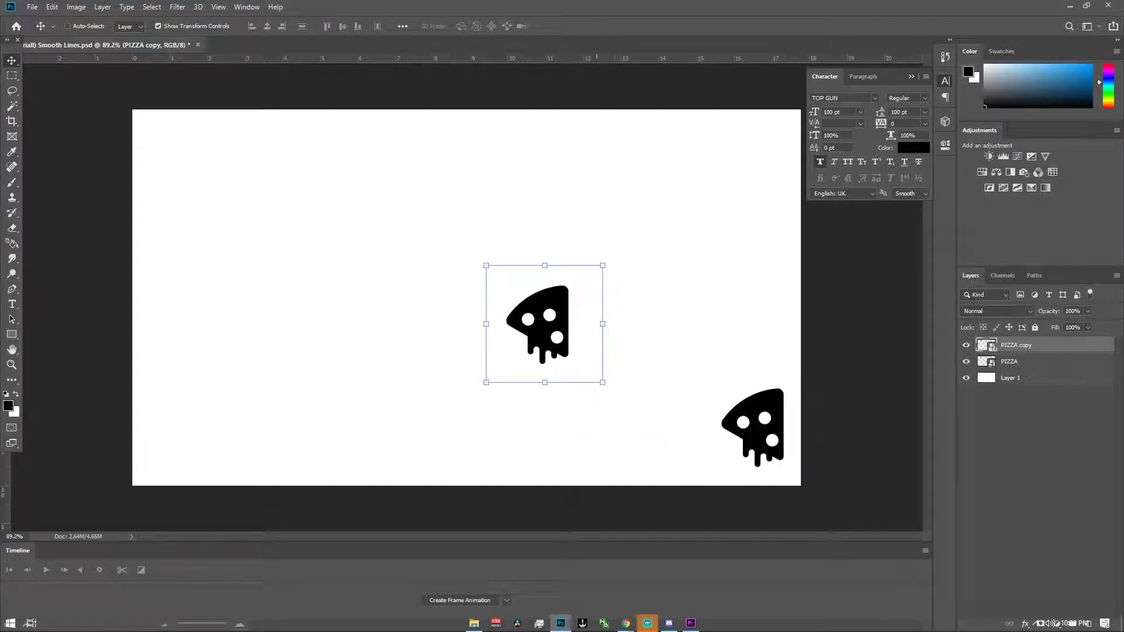
key(ctrl+z)
drag(753, 426, 461, 261)
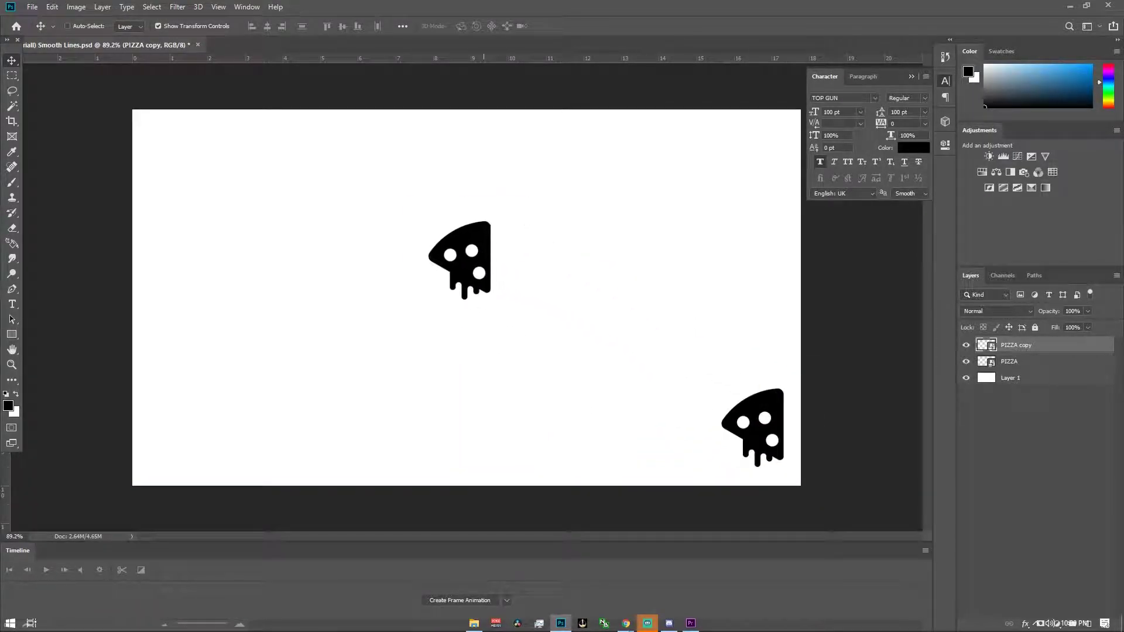
click(462, 261)
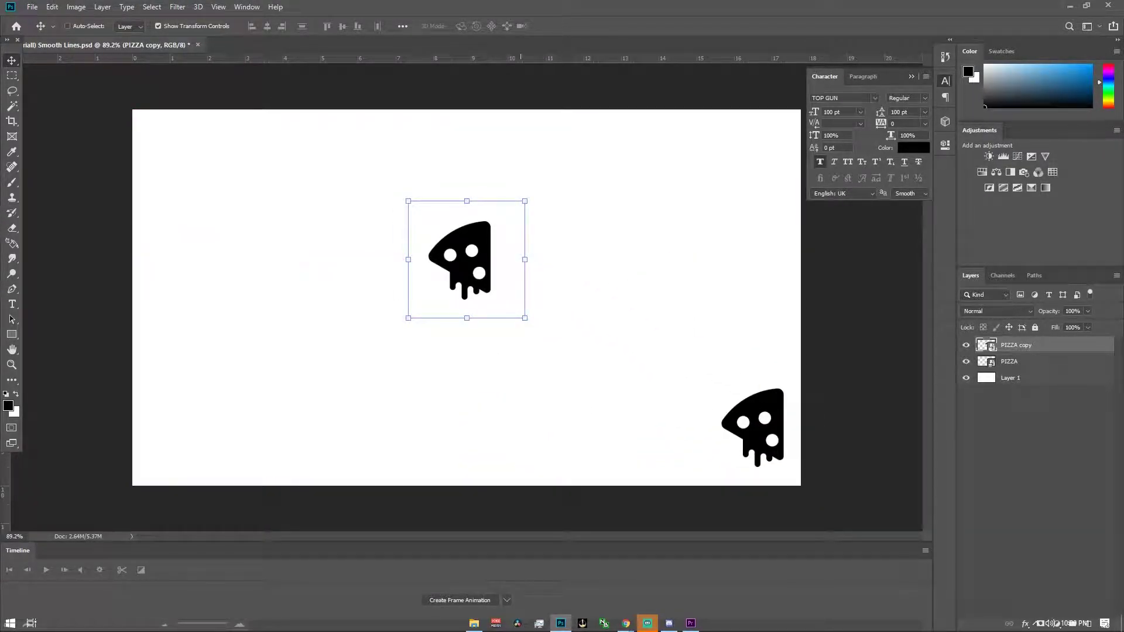
Step: Scale the pizza copy up to roughly 308% with Free Transform and nudge it into place
drag(524, 317, 703, 494)
drag(629, 332, 554, 253)
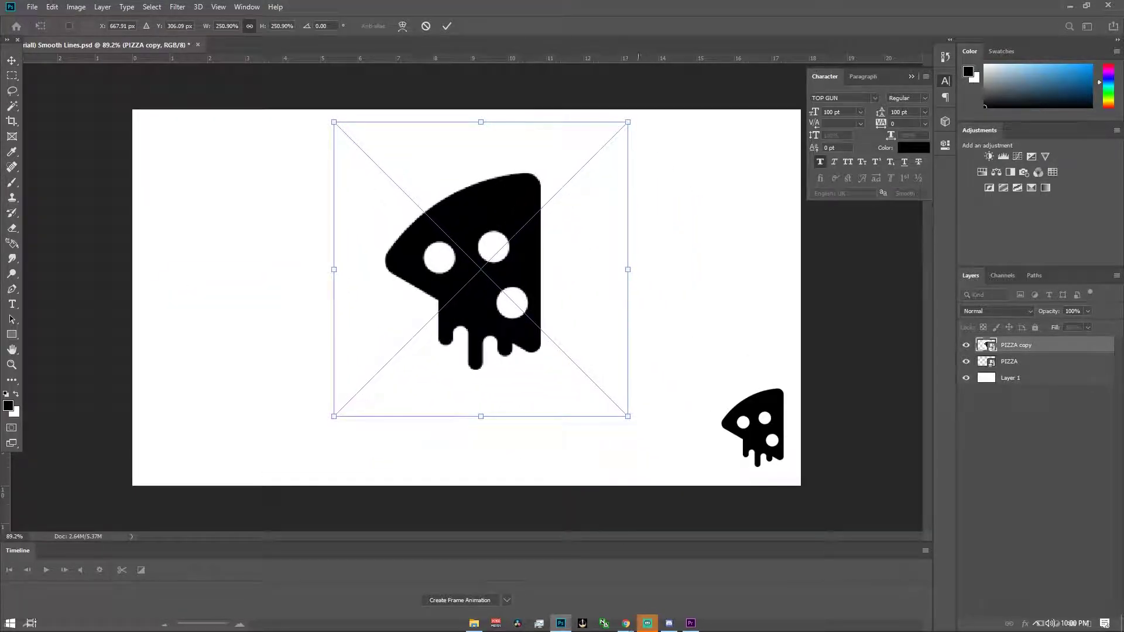
drag(629, 417, 703, 492)
drag(633, 369, 595, 362)
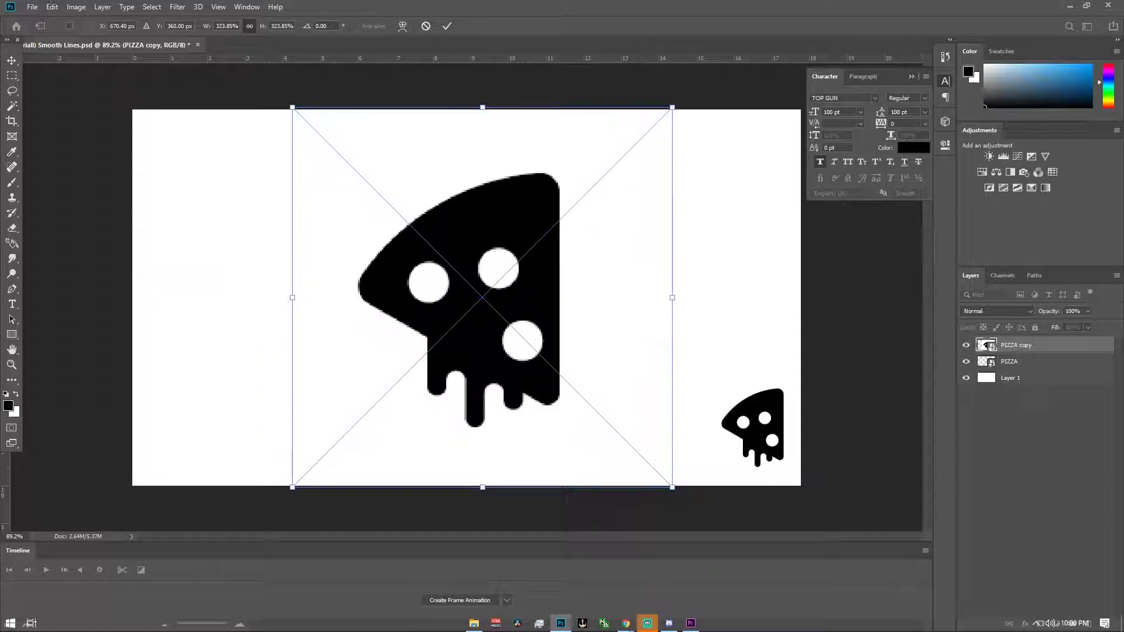
drag(672, 486, 657, 472)
drag(610, 369, 606, 377)
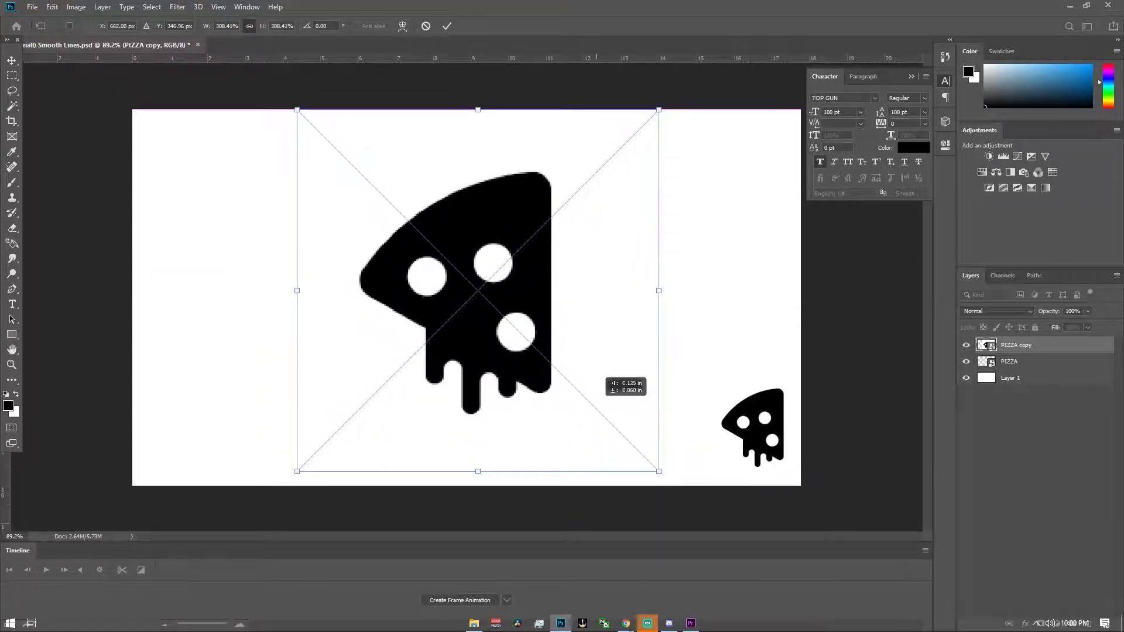
Step: Commit the enlargement and pick the Magic Wand to select the pizza shape
key(Return)
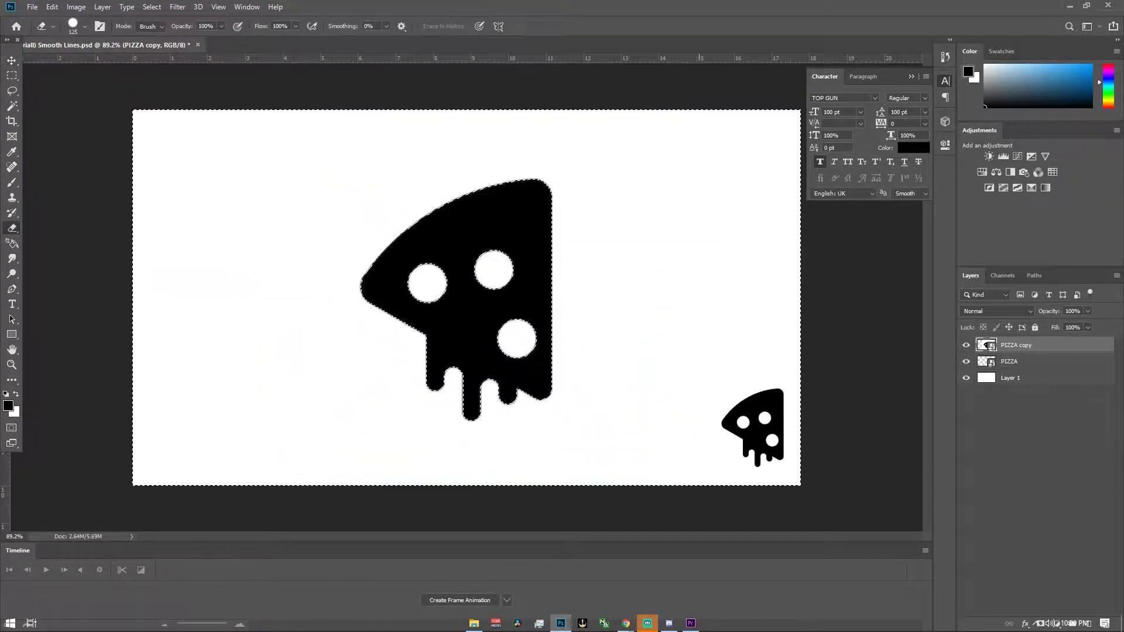
key(w)
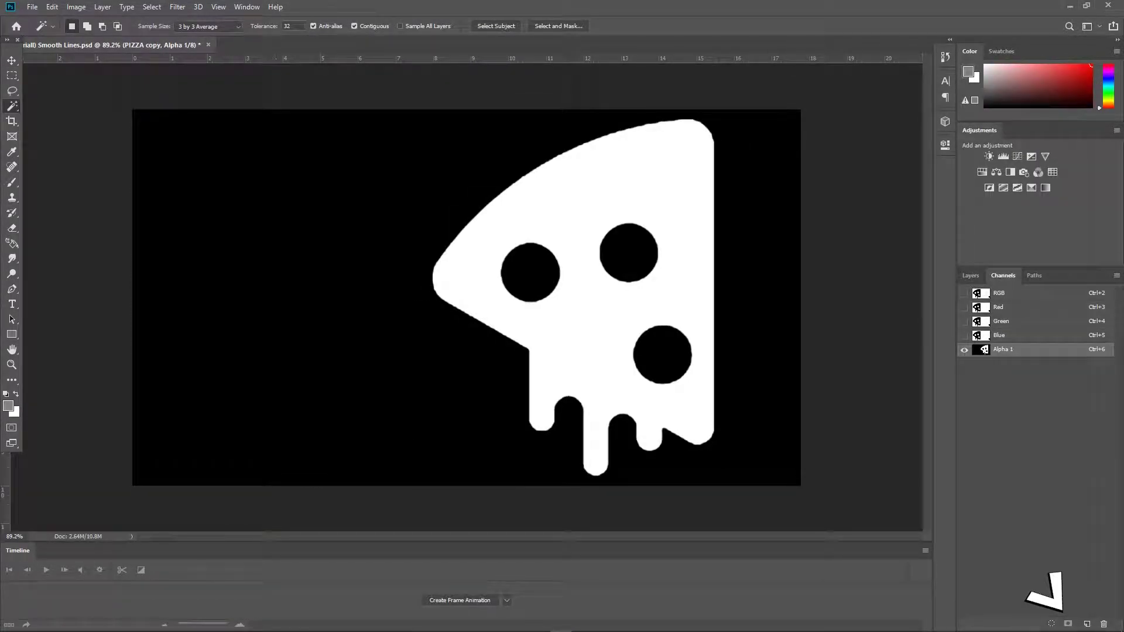
Step: Apply a Gaussian Blur of about 7.6 pixels to the pizza alpha channel
key(alt+t)
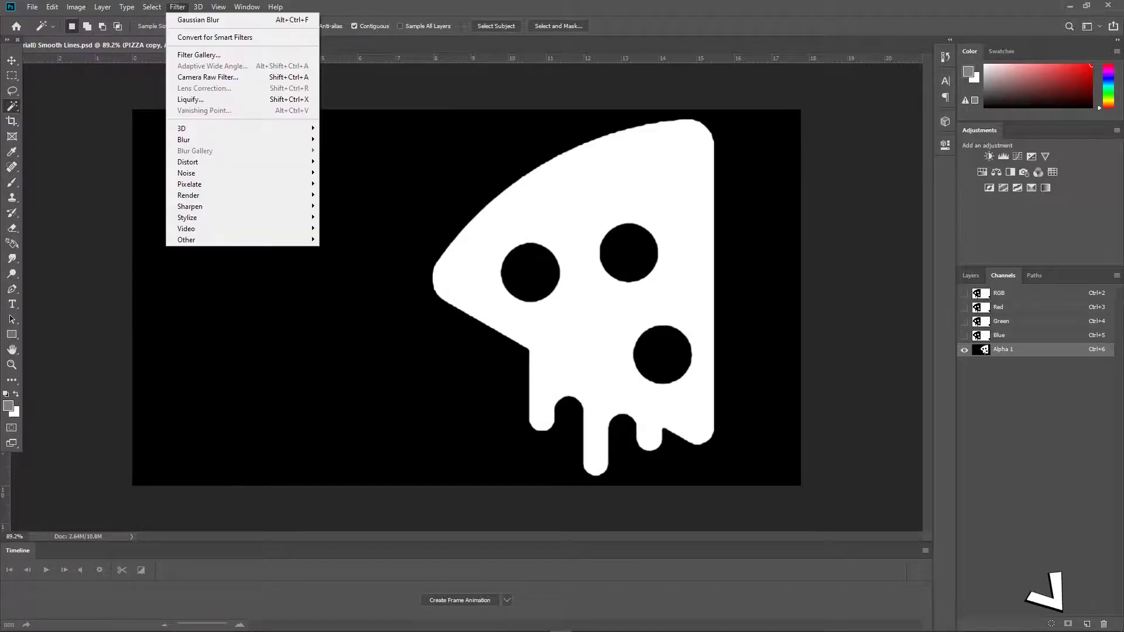
key(Down)
key(Down)
key(Down)
key(Down)
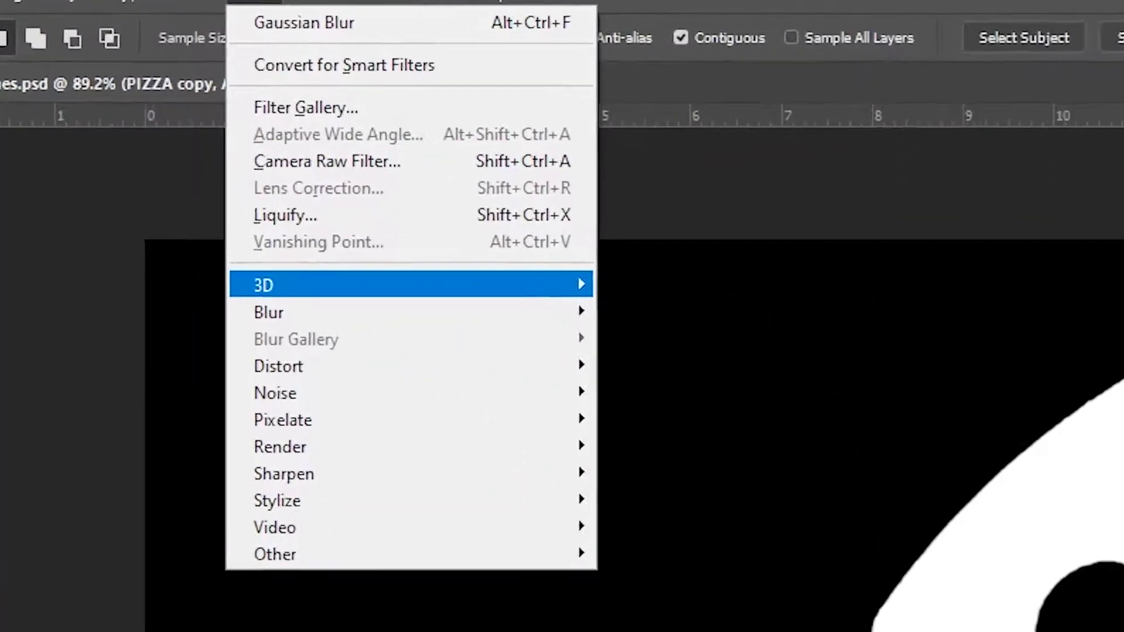
key(Down)
key(Right)
key(Down)
key(Down)
key(Down)
key(Return)
text(8.8)
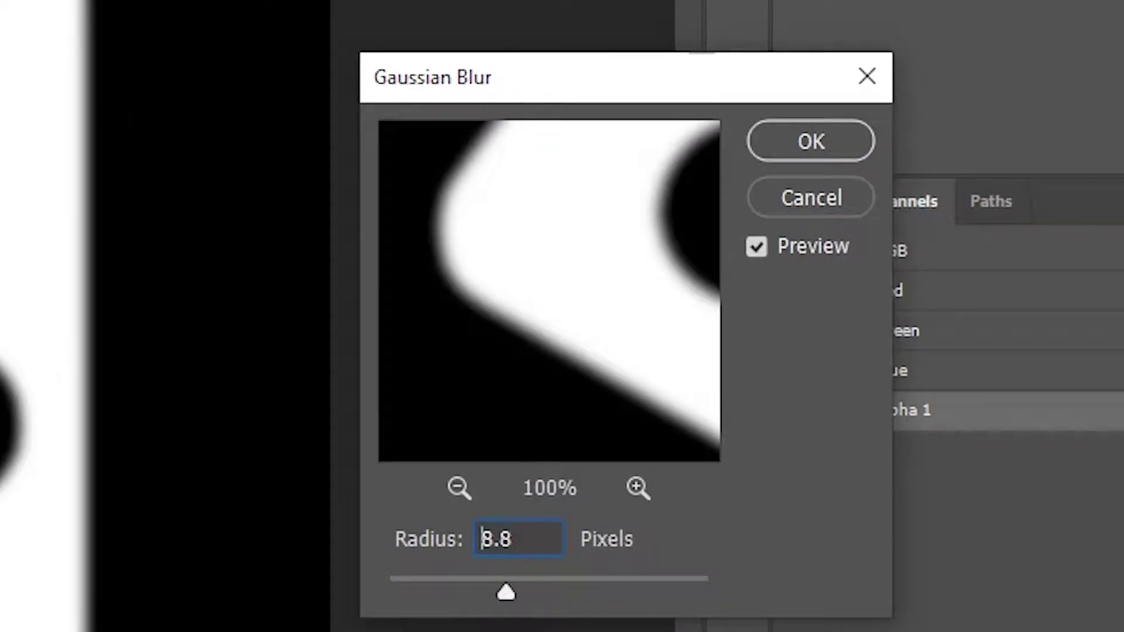
text(9.8)
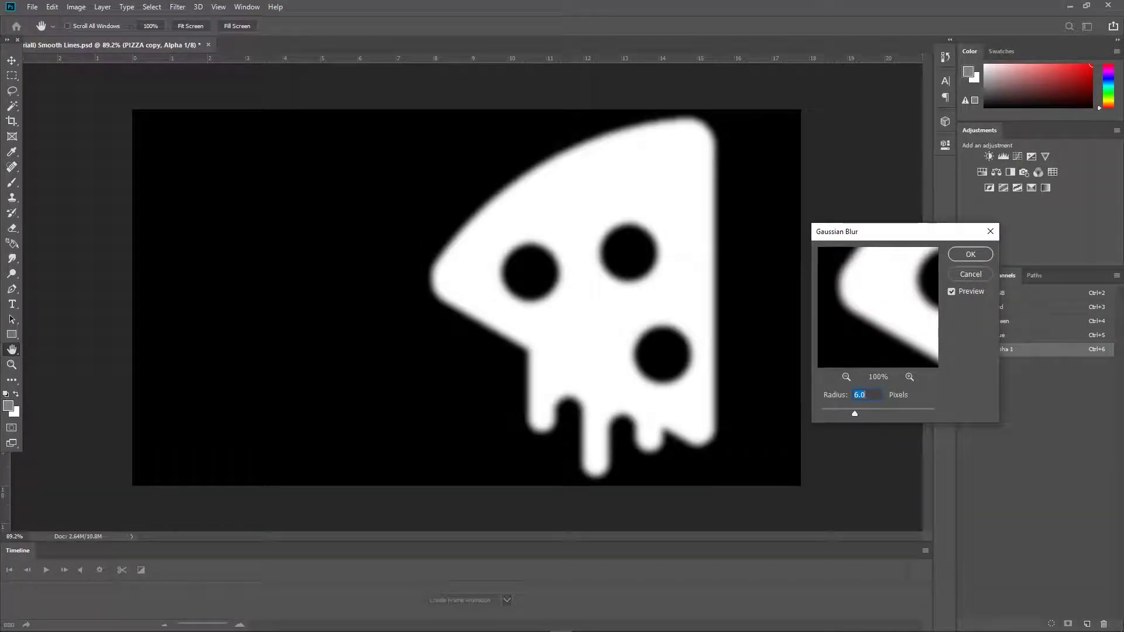
text(7.6)
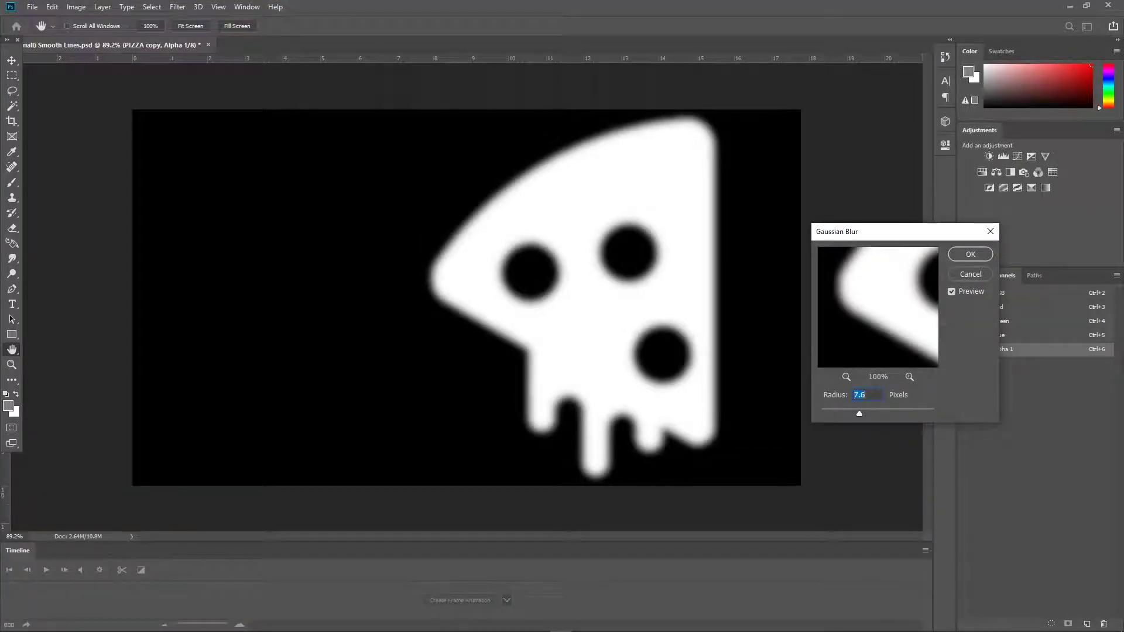
key(Return)
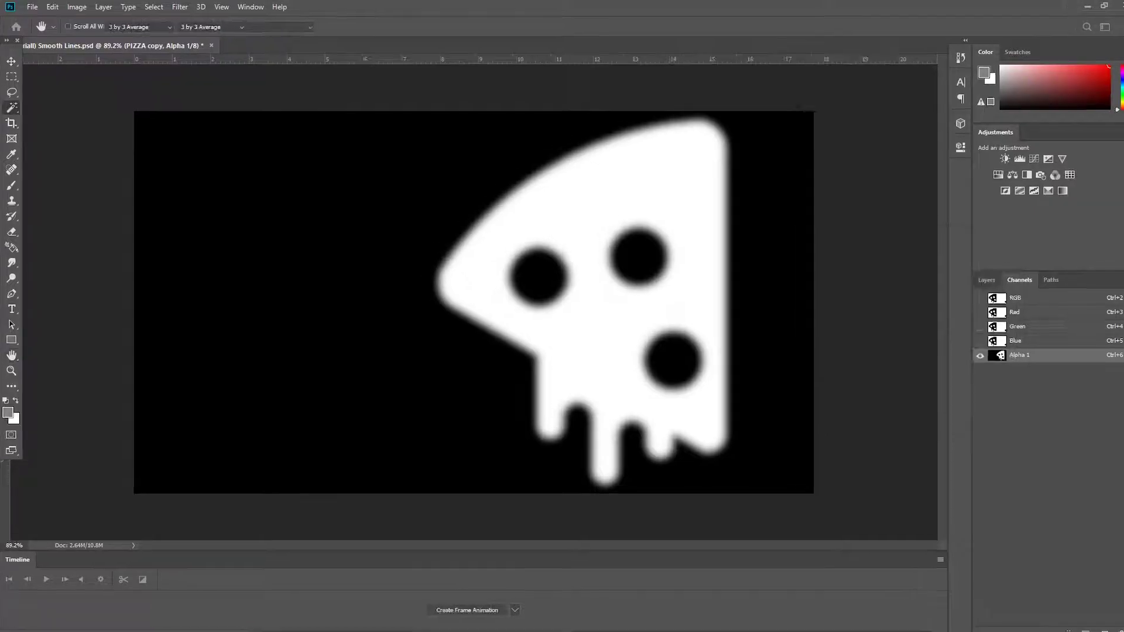
Step: Apply the TRY Levels preset (input 85 / 1.00 / 111) to sharpen the channel, then ready the Magic Wand
key(w)
click(102, 6)
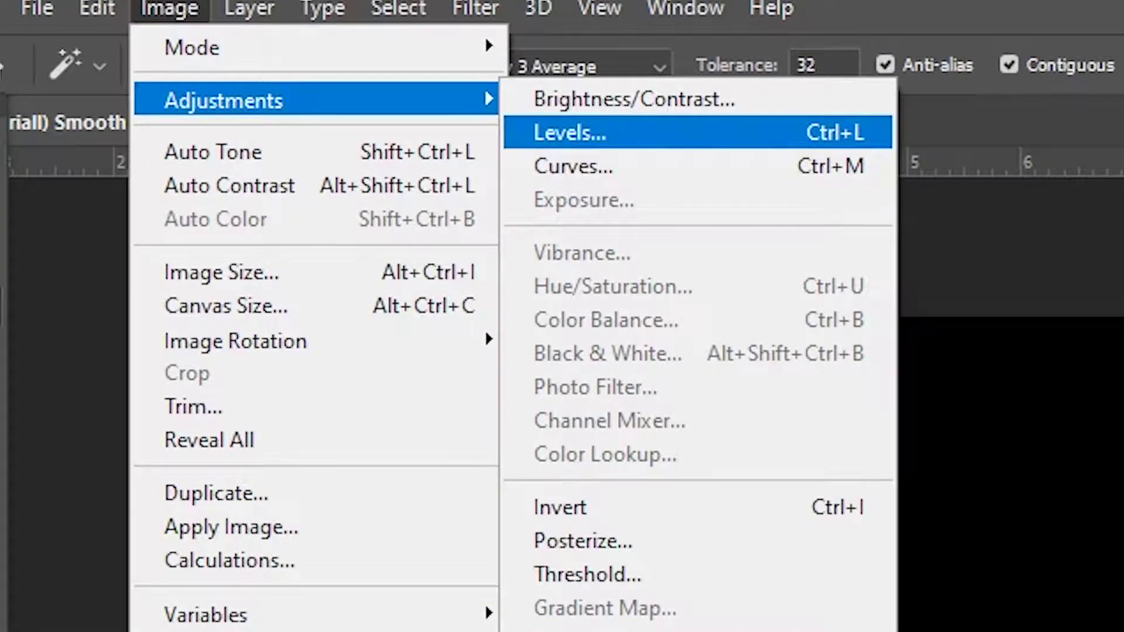
click(570, 132)
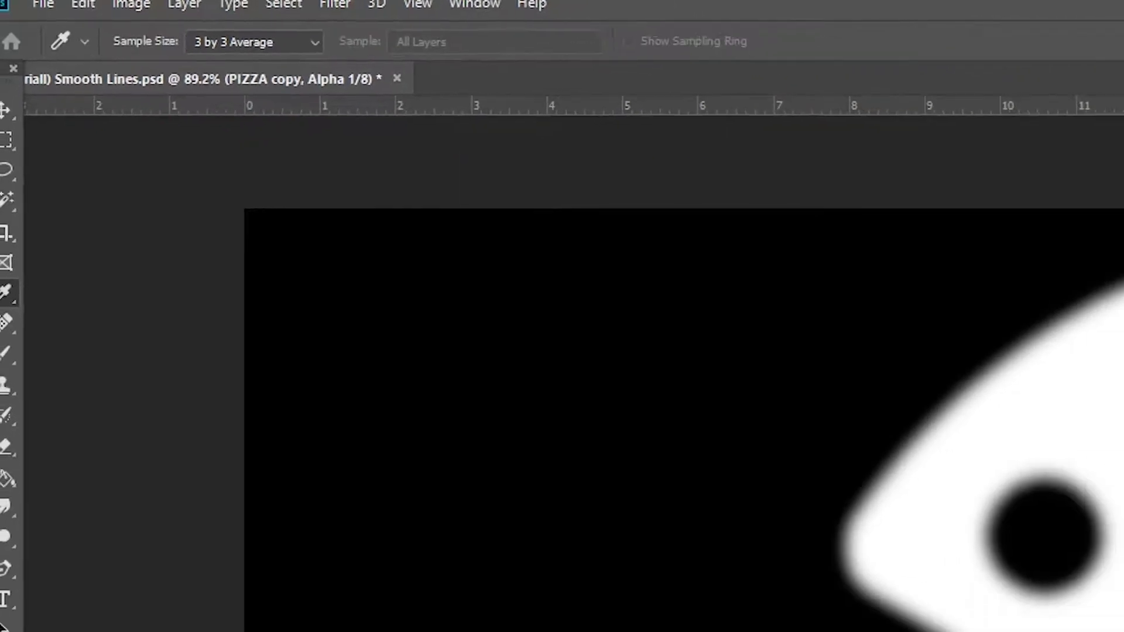
click(580, 142)
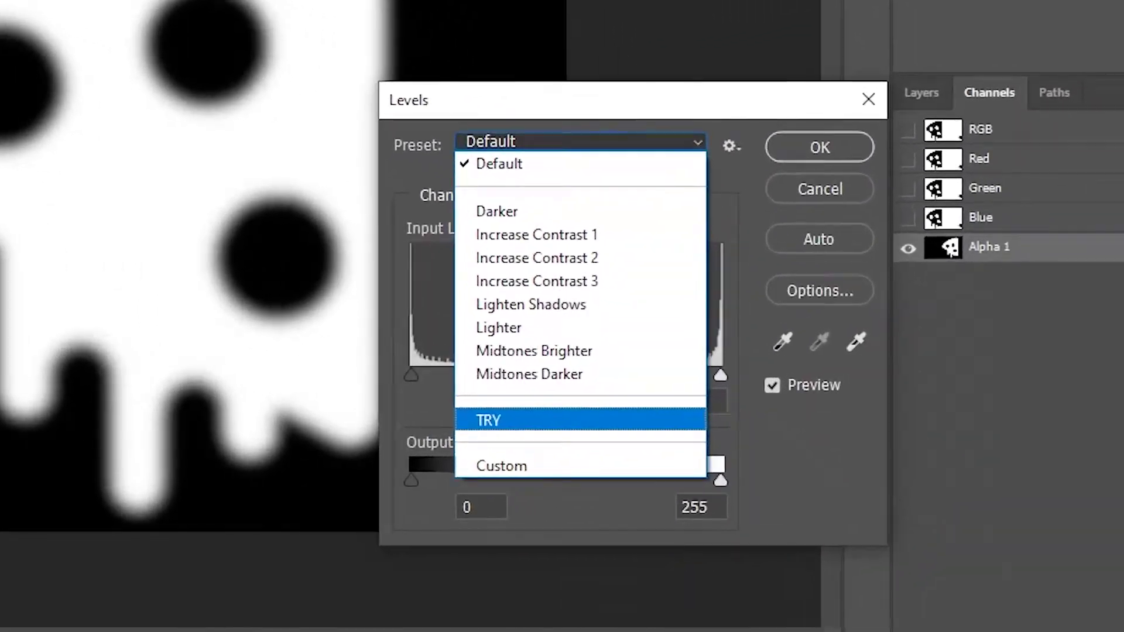
click(527, 420)
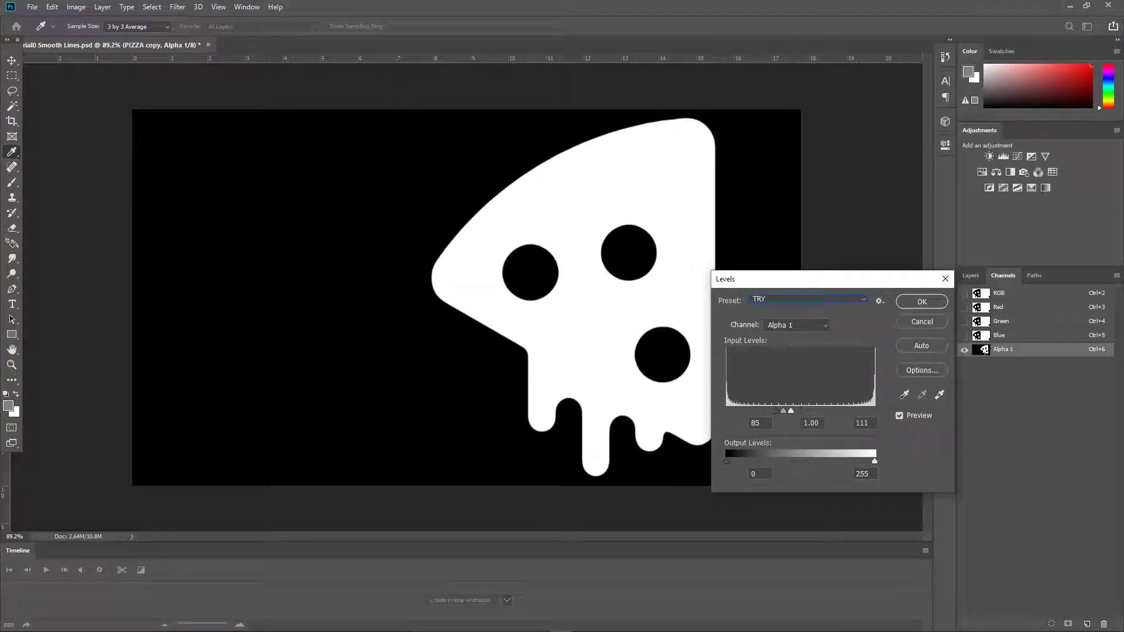
key(Return)
key(w)
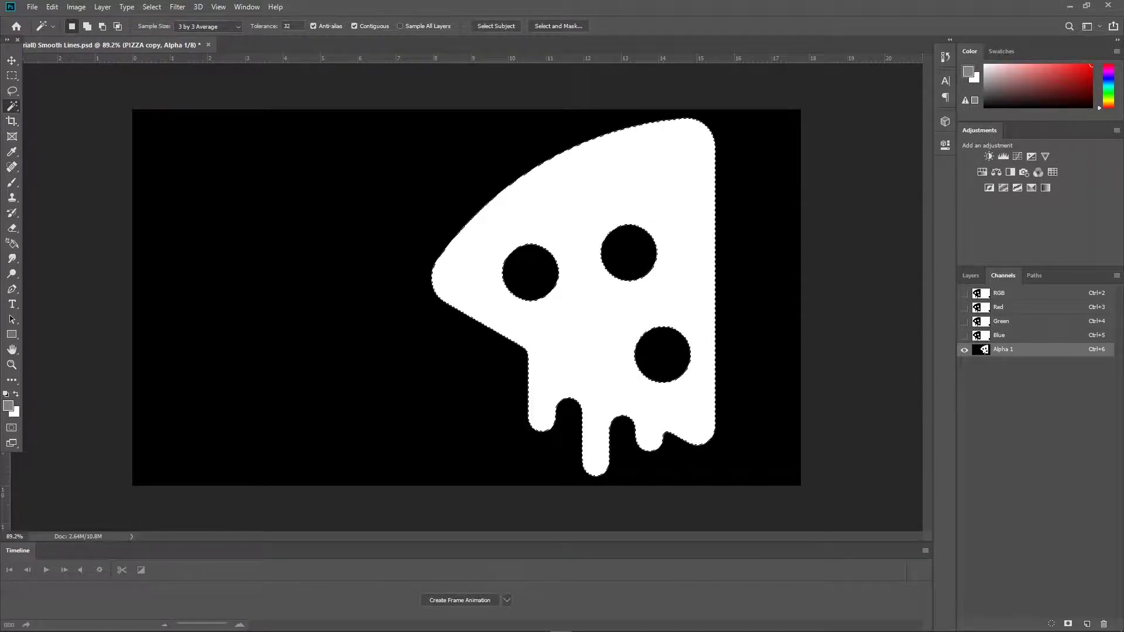
Step: Back in the RGB view, add a new layer above PIZZA copy 2 and fill the selection with black
key(ctrl+2)
click(971, 275)
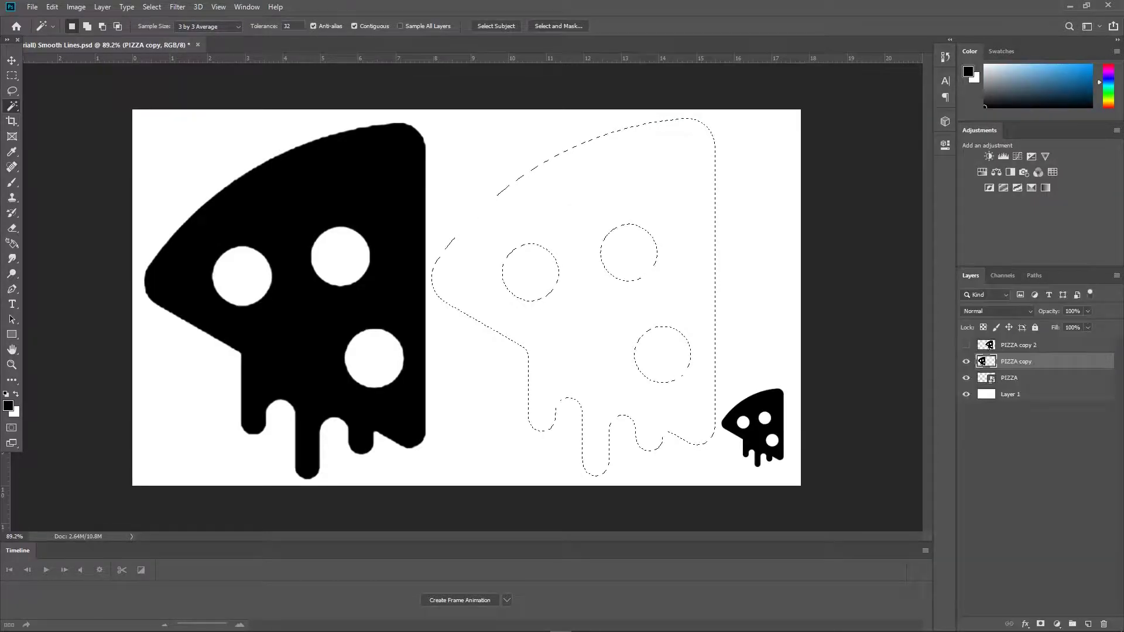
key(alt+bracketright)
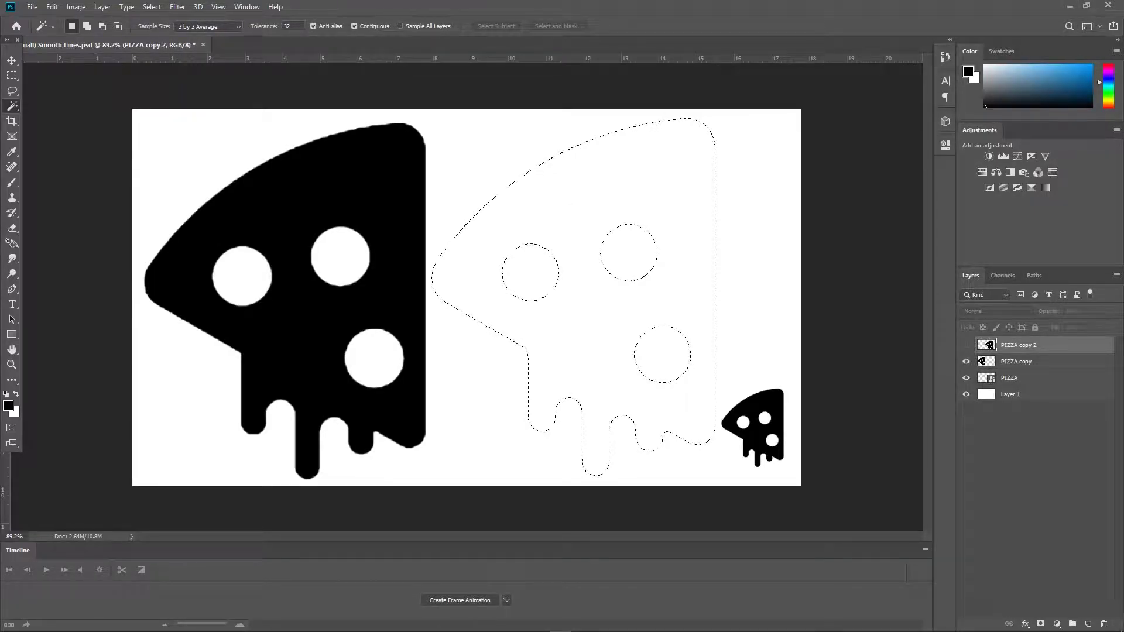
key(ctrl+shift+alt+n)
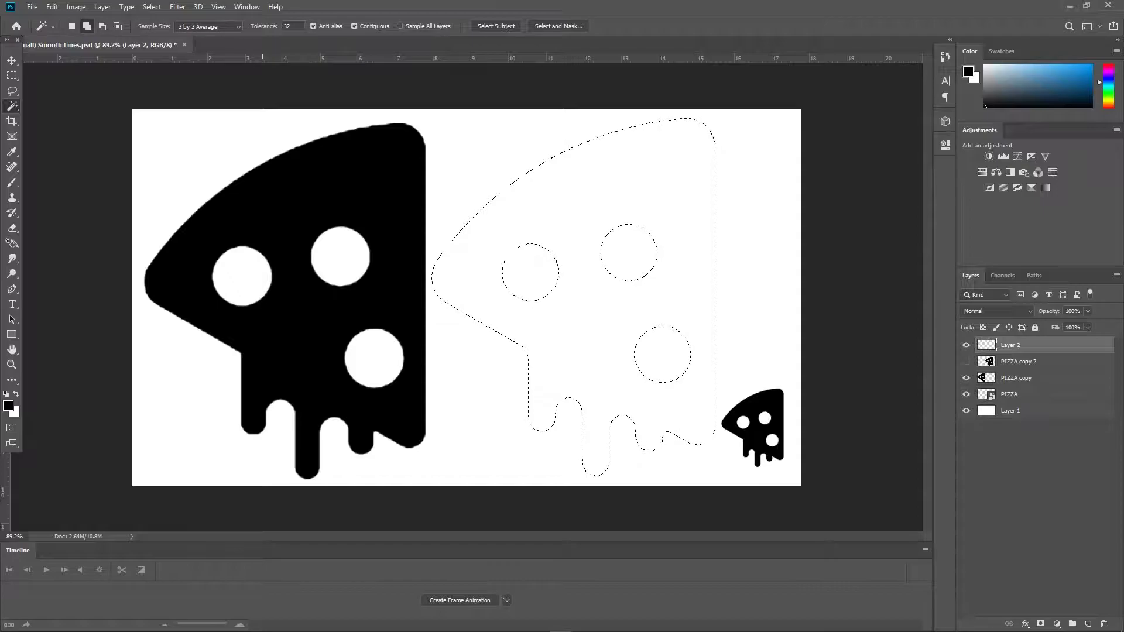
key(alt+BackSpace)
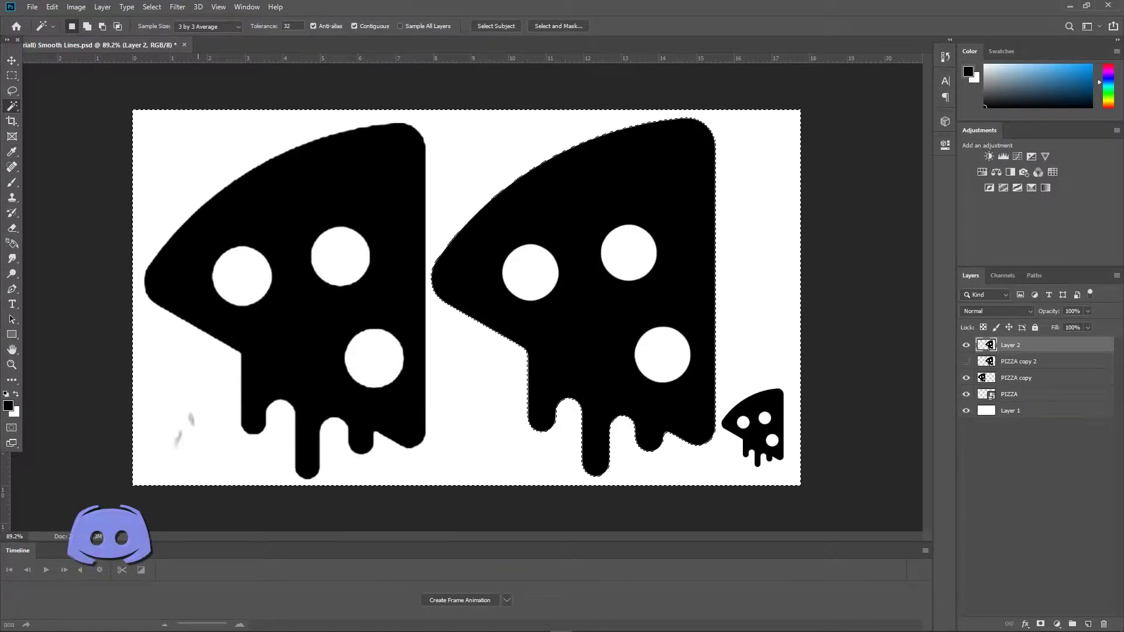
Step: Deselect, zoom in and out to compare both pizzas' edges, and begin lowering the skull's opacity
key(ctrl+d)
key(z)
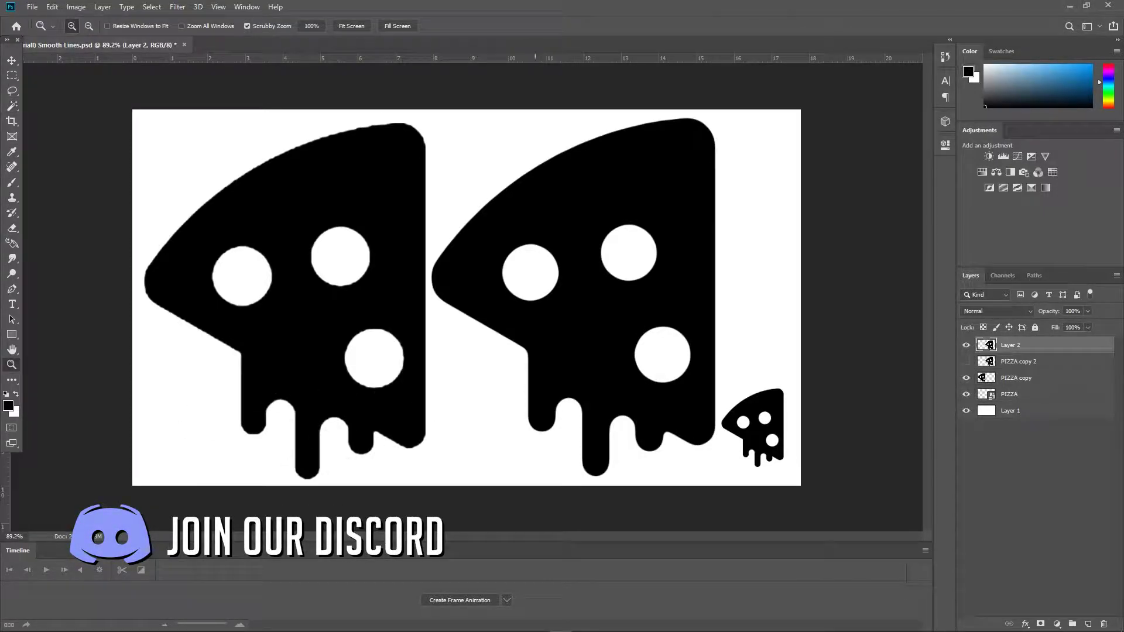
key(ctrl+minus)
key(ctrl+minus)
key(ctrl+minus)
key(ctrl+minus)
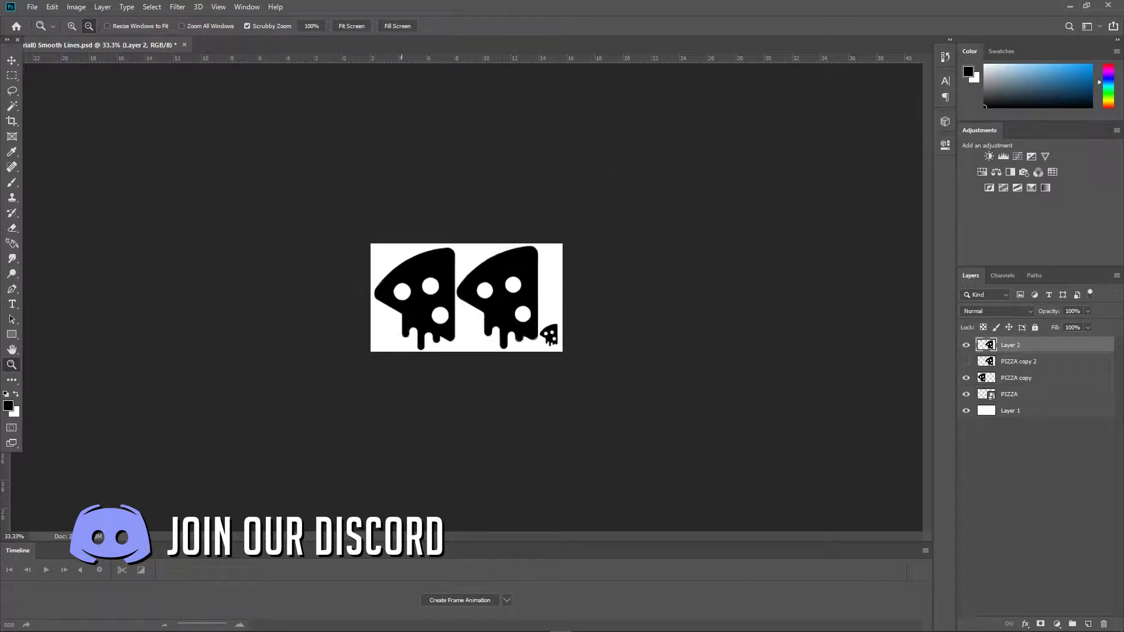
key(ctrl+plus)
key(ctrl+plus)
key(ctrl+plus)
key(ctrl+plus)
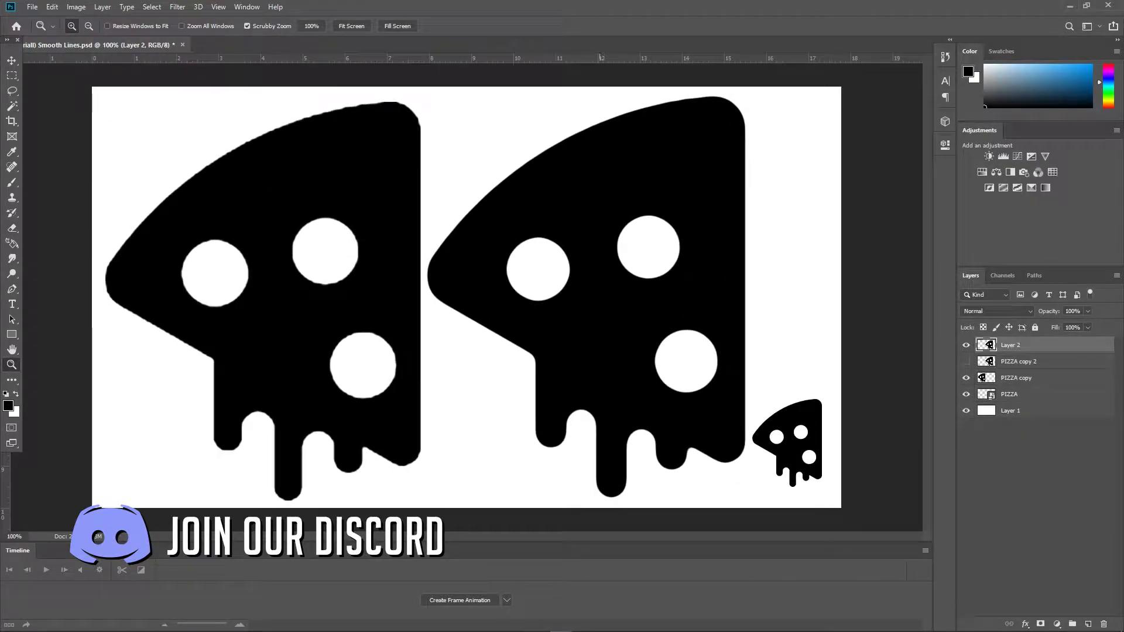
key(ctrl+minus)
key(ctrl+minus)
key(ctrl+plus)
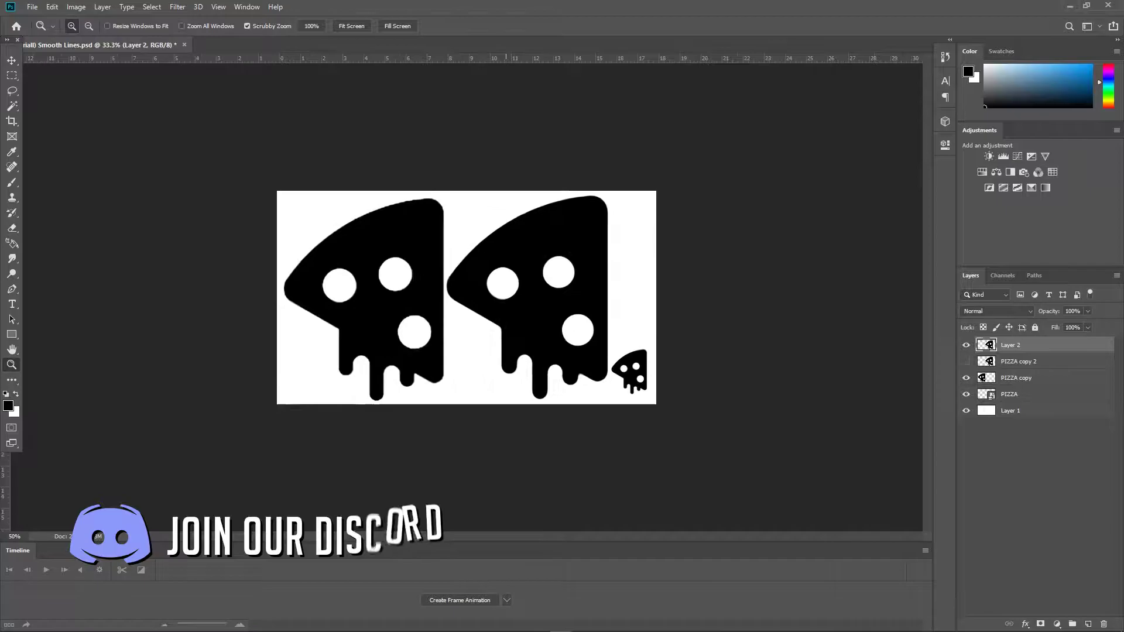
key(ctrl+plus)
key(ctrl+plus)
key(ctrl+plus)
key(ctrl+plus)
key(ctrl+plus)
key(ctrl+plus)
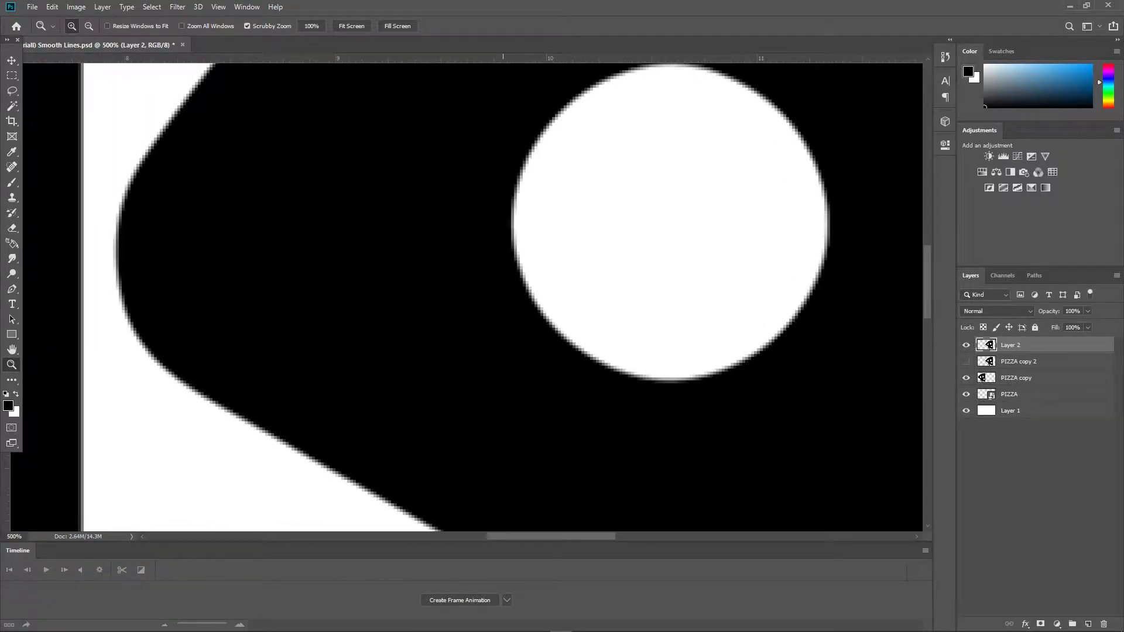
key(ctrl+minus)
key(ctrl+minus)
key(ctrl+minus)
key(ctrl+minus)
key(ctrl+minus)
key(ctrl+minus)
key(ctrl+minus)
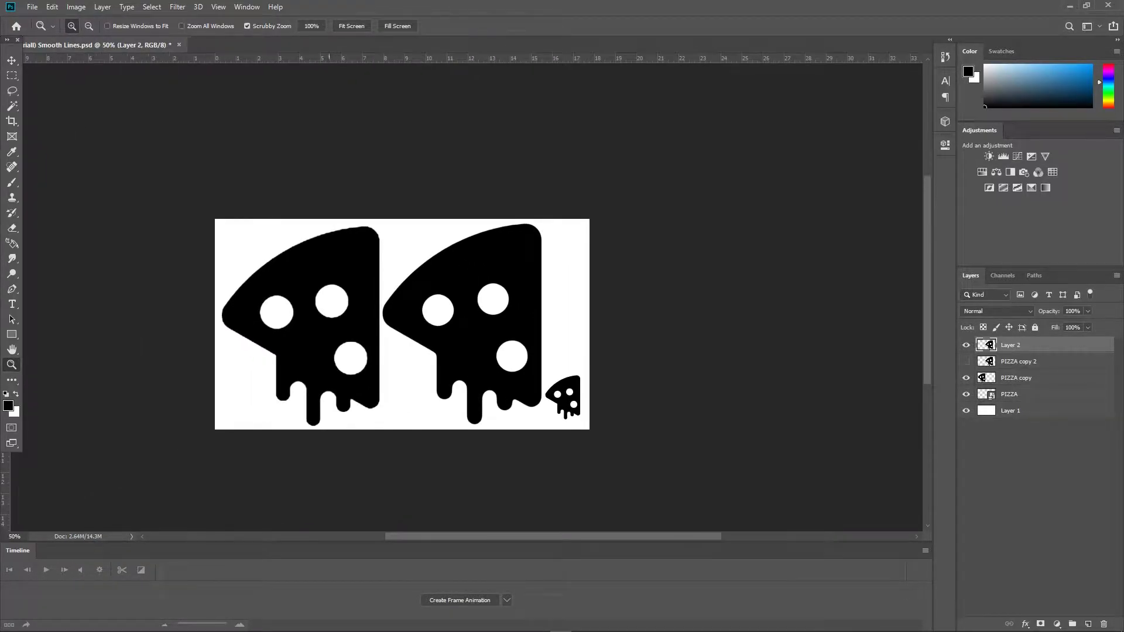
key(ctrl+plus)
key(ctrl+plus)
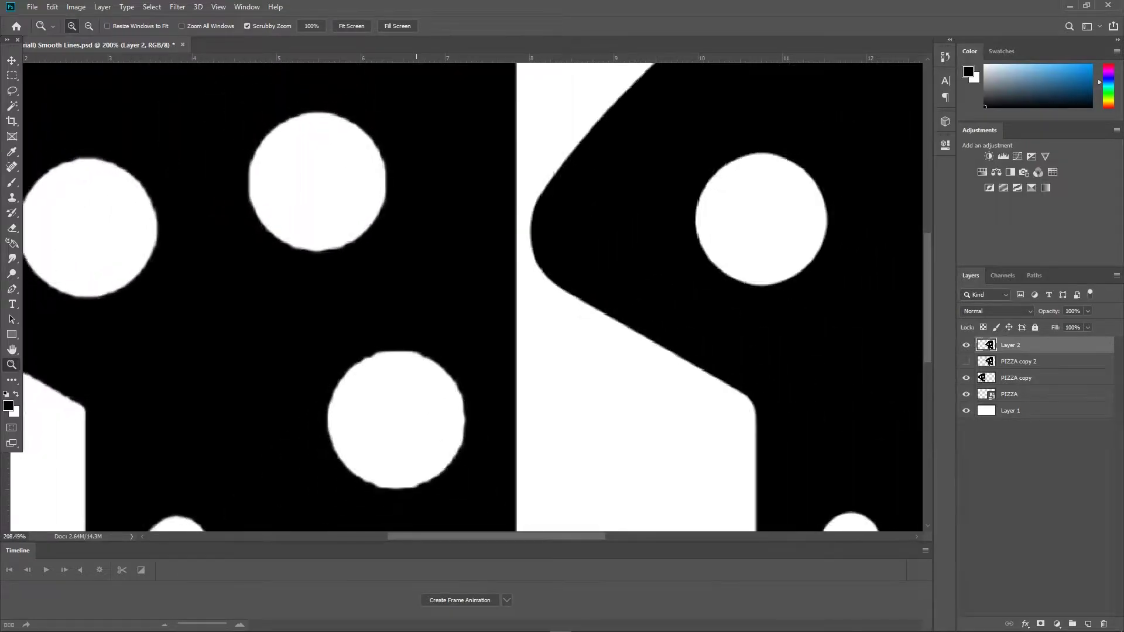
key(5)
Step: Set the skull layer to 20% opacity, slide it behind the black skull, and add a touch-up layer
key(2)
key(v)
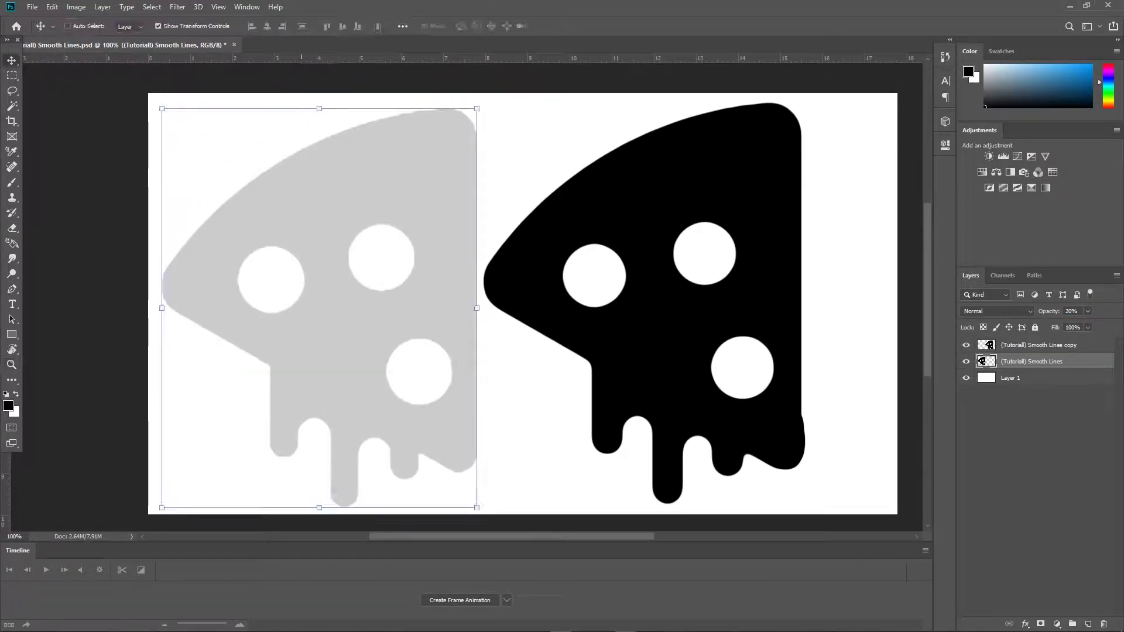
drag(387, 287, 708, 287)
key(b)
scroll(675, 494, up, 2)
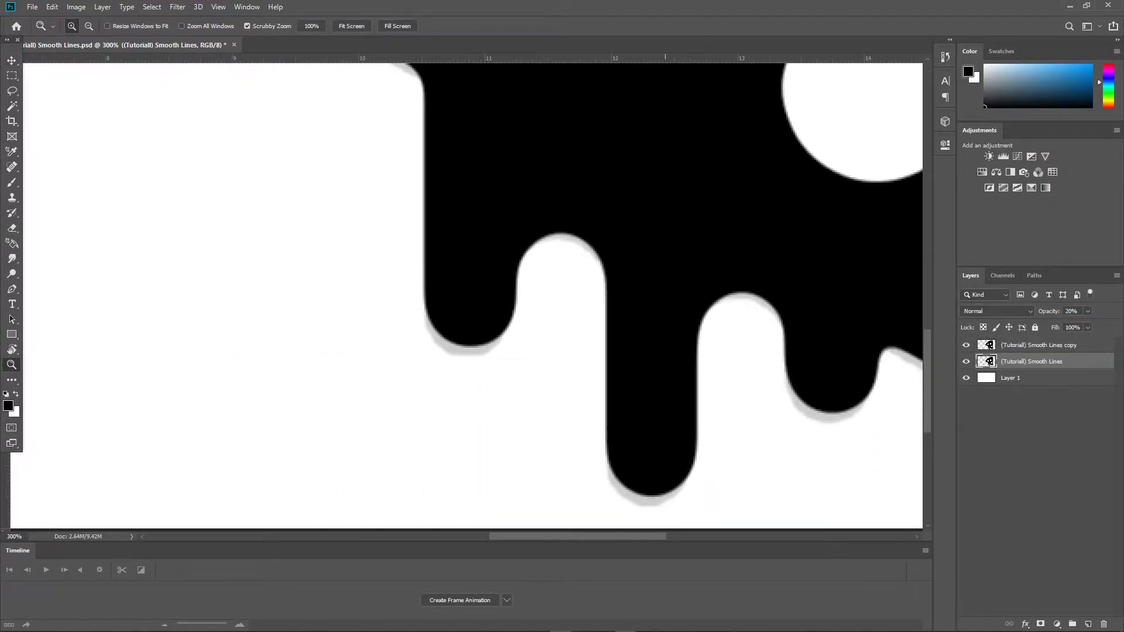
scroll(674, 494, up, 2)
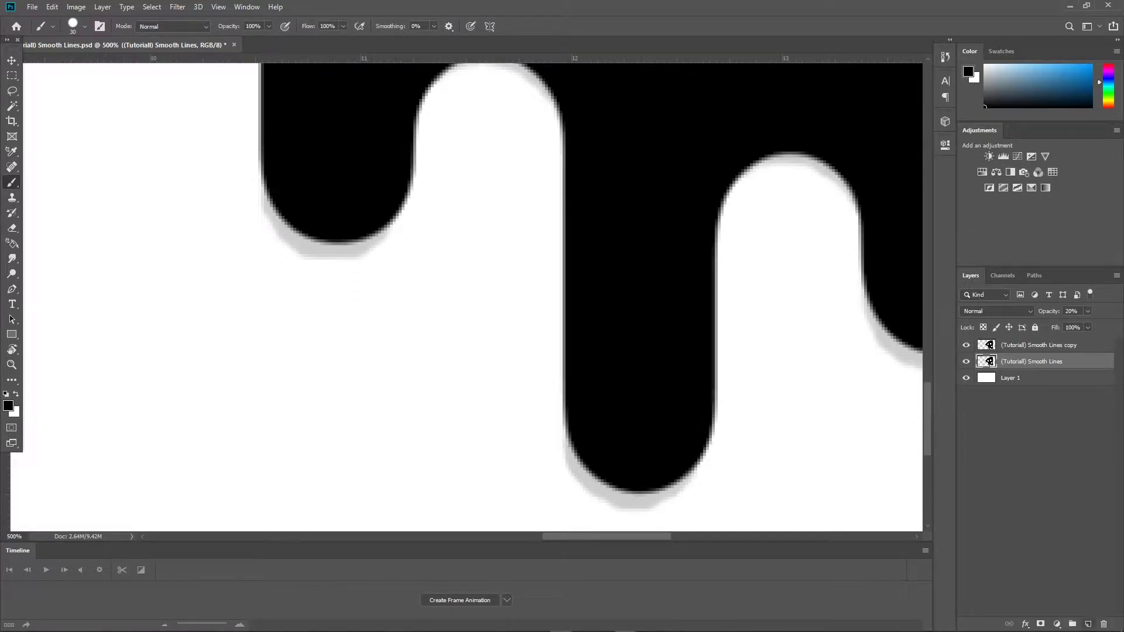
key(ctrl+shift+alt+n)
Step: Brush black over the grey drip edges, then zoom out to view the whole skull
drag(564, 427, 691, 473)
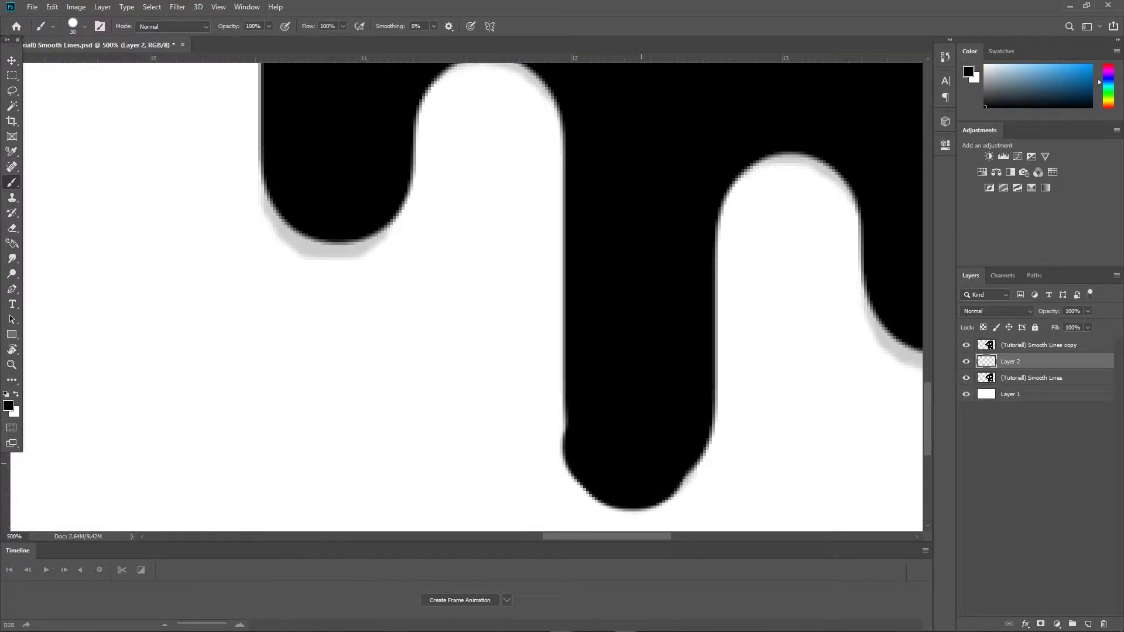
scroll(652, 474, up, 3)
drag(400, 317, 313, 356)
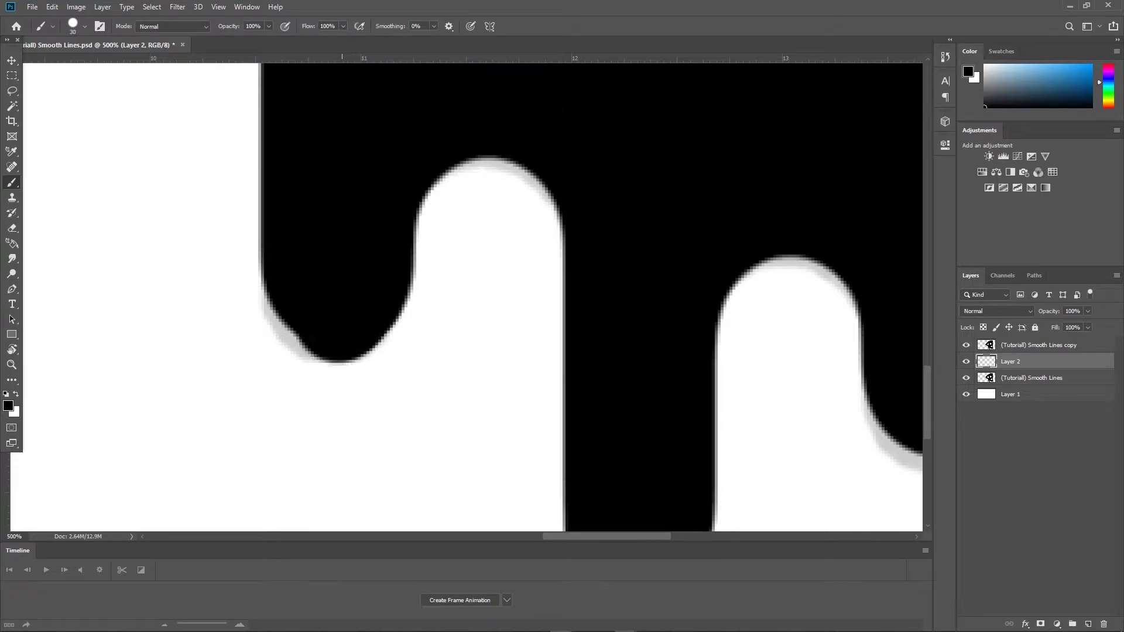
scroll(466, 297, right, 5)
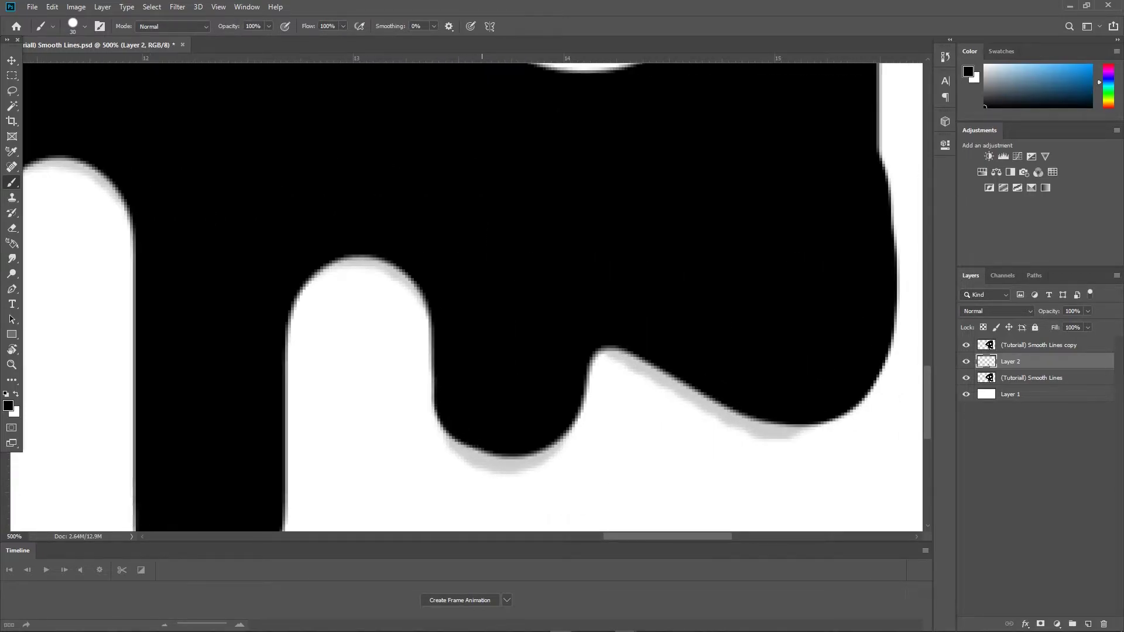
drag(439, 431, 557, 444)
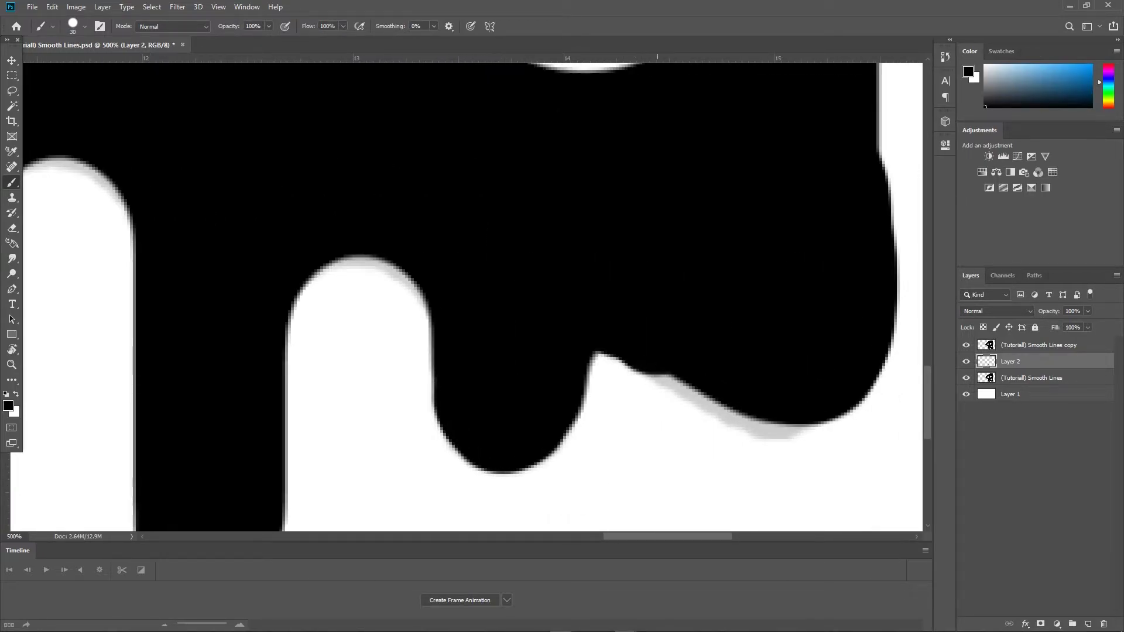
drag(657, 376, 767, 431)
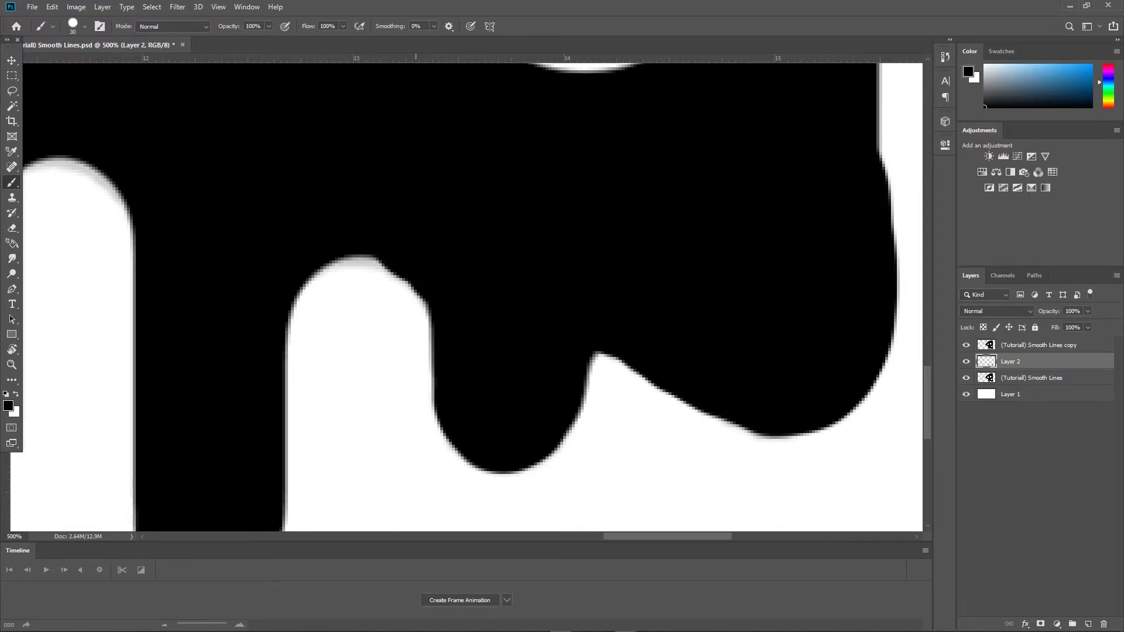
key(z)
drag(518, 368, 421, 368)
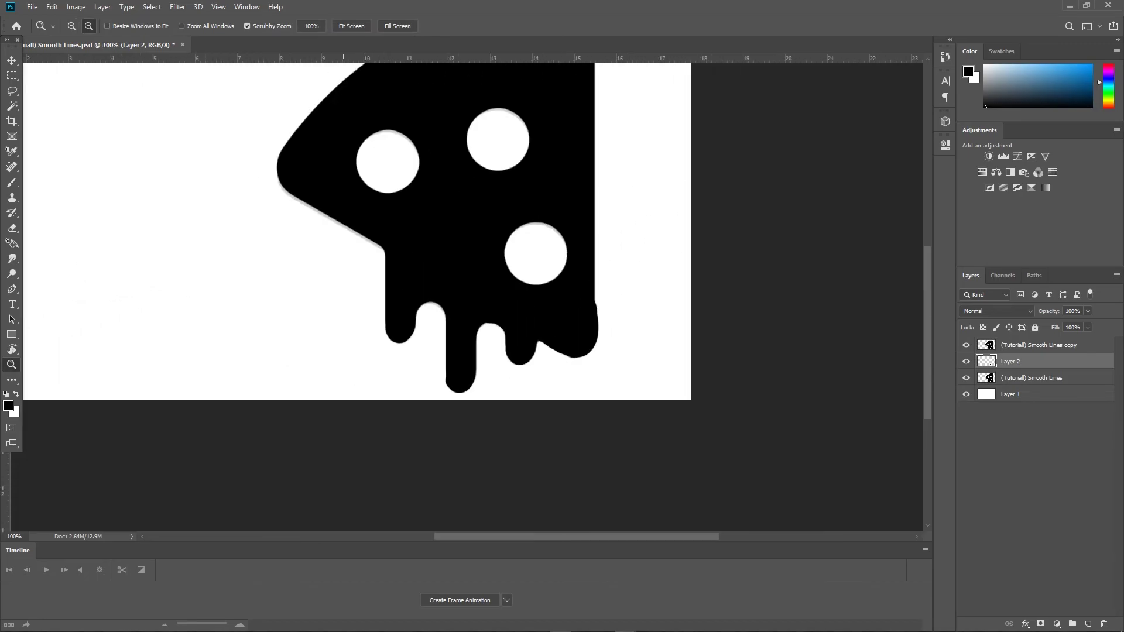